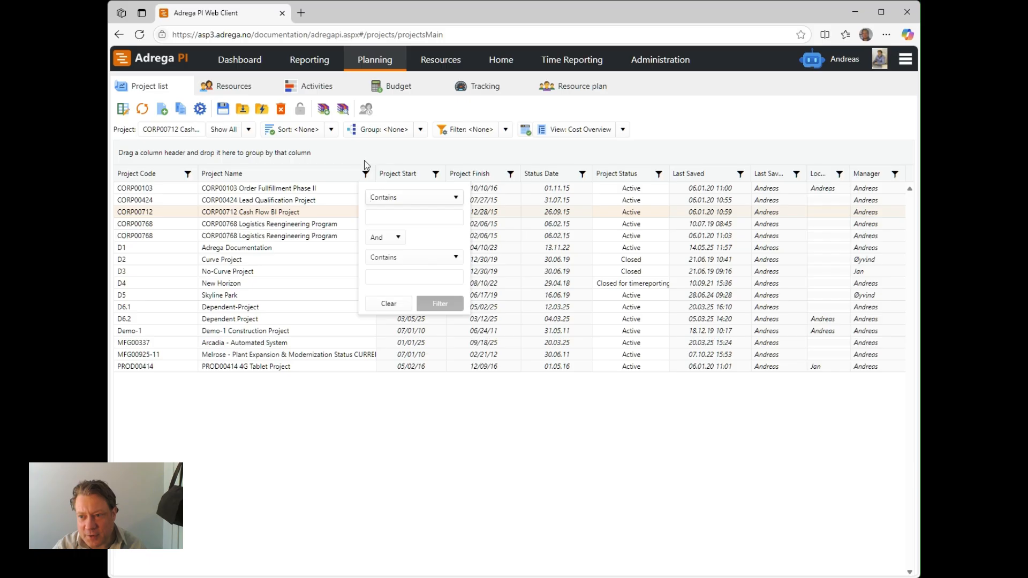
Step: Filter the Project Name column to projects whose name contains "project"
{"action": "left_click", "coordinate": [415, 215]}
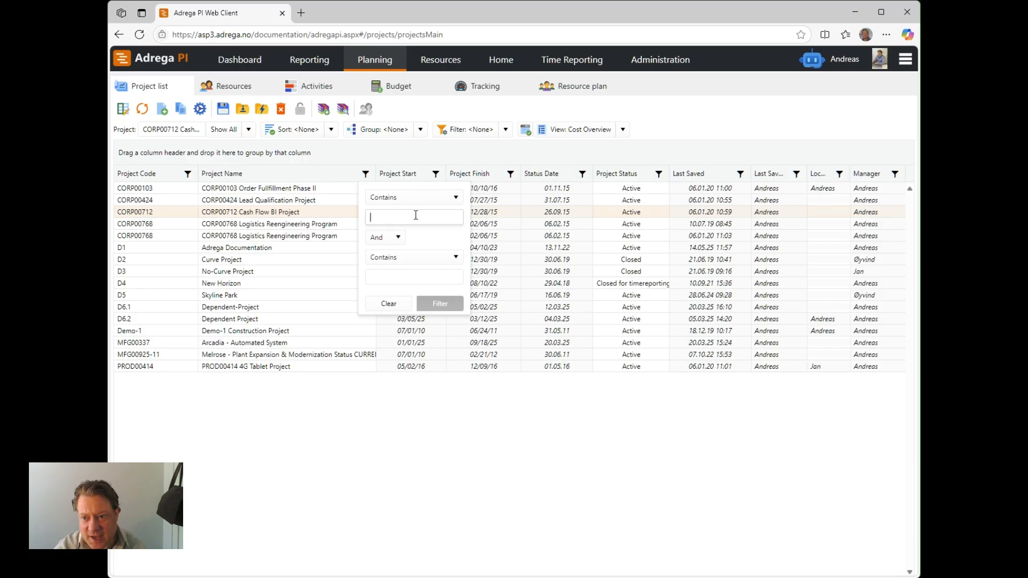
{"action": "type", "text": "P"}
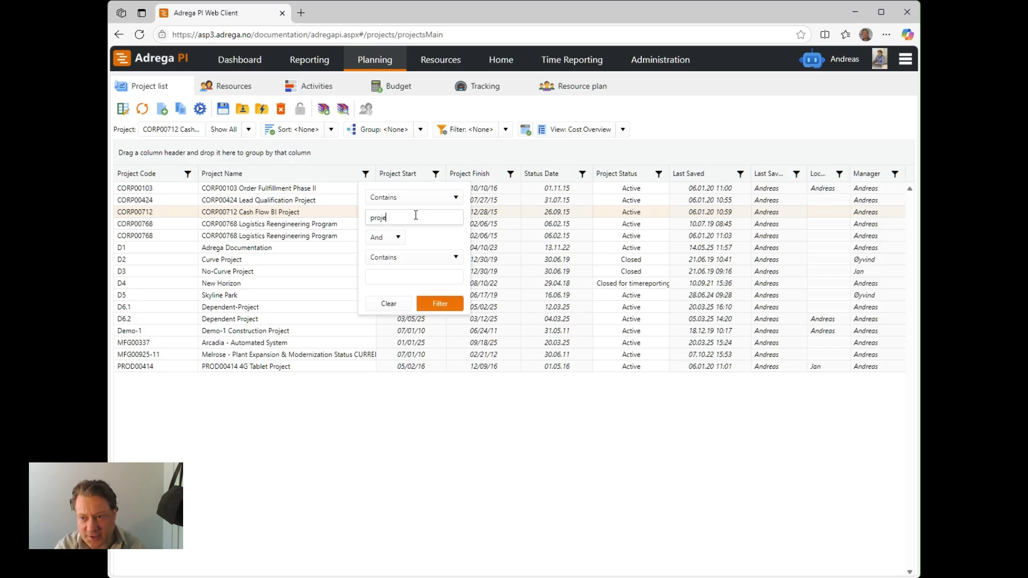
{"action": "left_click", "coordinate": [436, 304]}
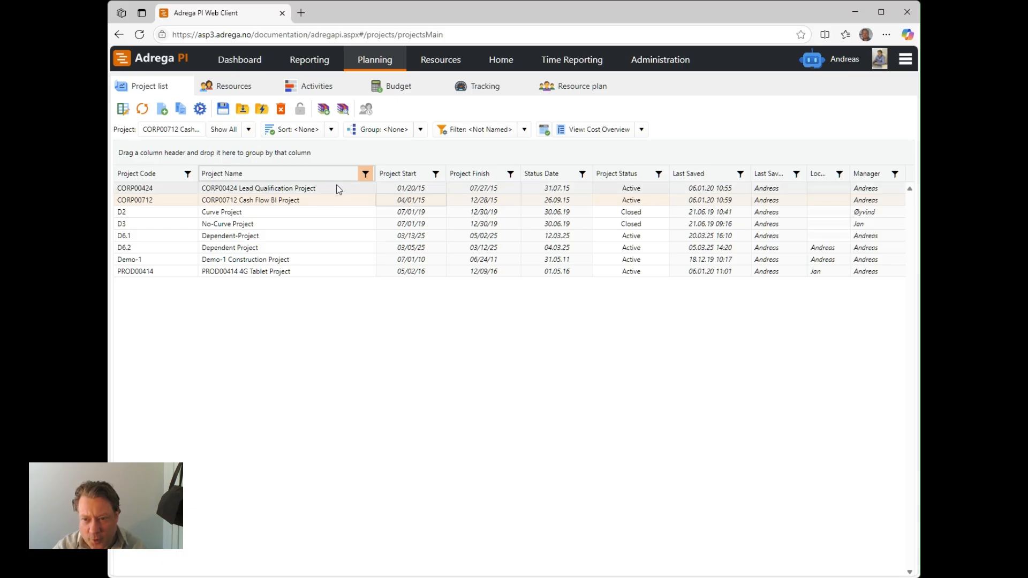
Step: Extend the Project Name column filter with an Or condition for names that start with "corp"
{"action": "left_click", "coordinate": [365, 174]}
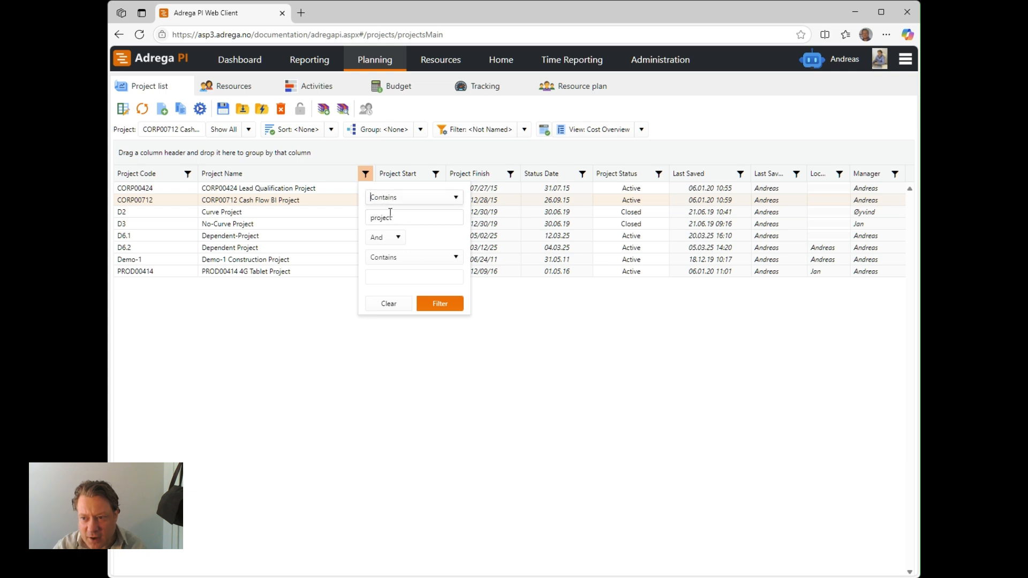
{"action": "left_click", "coordinate": [397, 237]}
{"action": "left_click", "coordinate": [383, 266]}
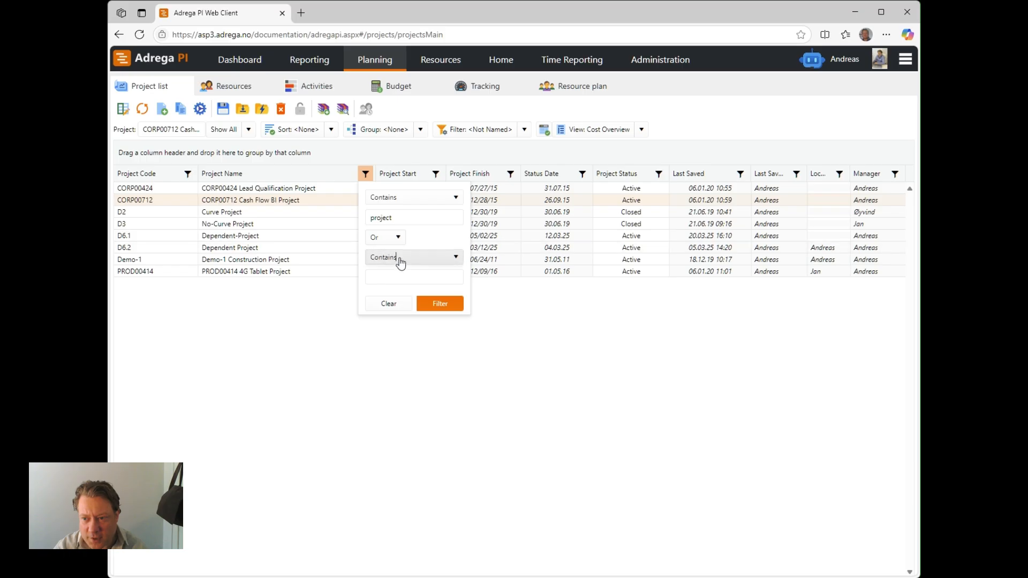
{"action": "left_click", "coordinate": [390, 259]}
{"action": "scroll", "coordinate": [386, 364], "scroll_direction": "down", "scroll_amount": 1}
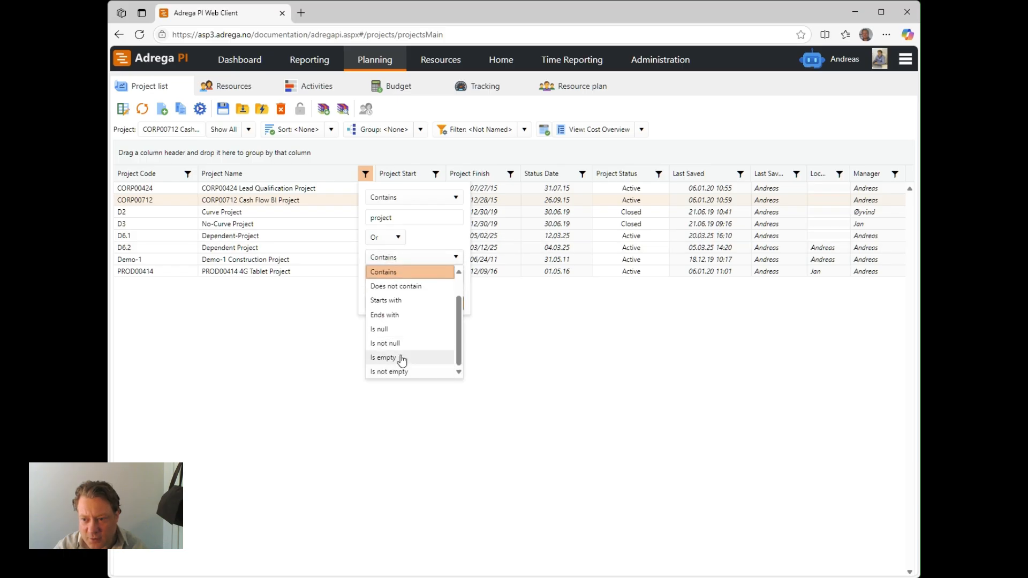
{"action": "left_click", "coordinate": [388, 300]}
{"action": "left_click", "coordinate": [389, 271]}
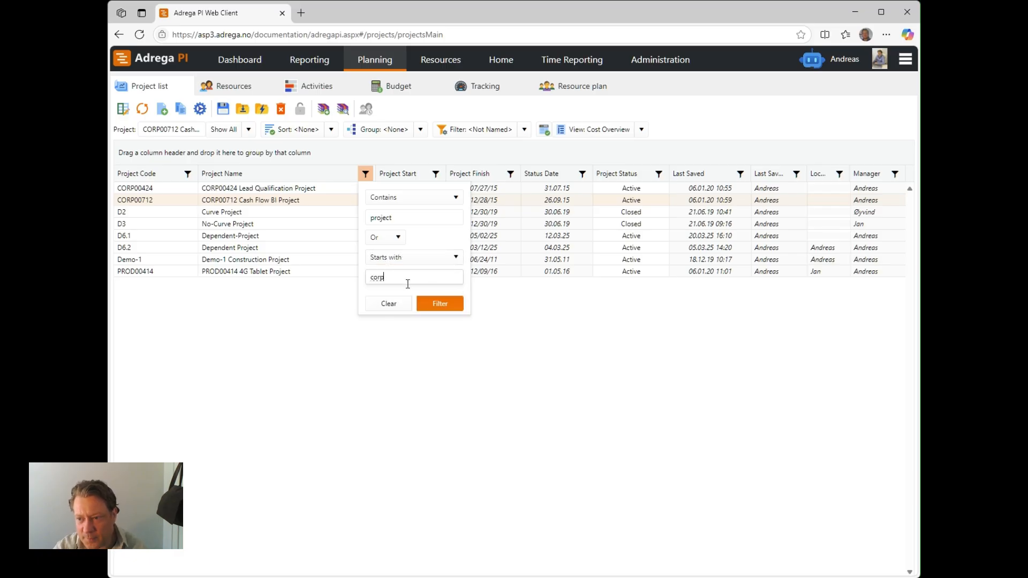
{"action": "left_click", "coordinate": [441, 303]}
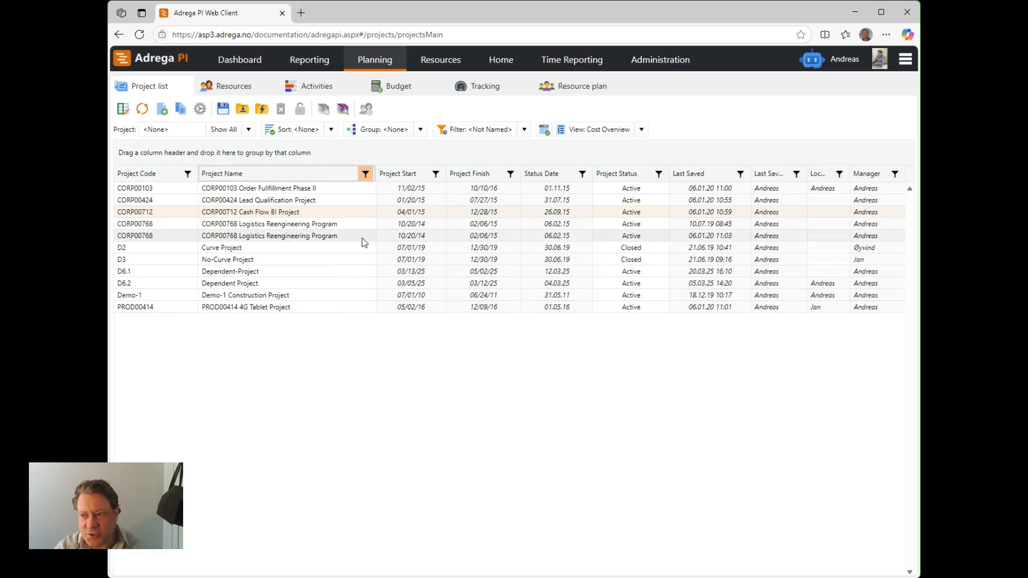
Step: Filter the Project Status column to Active projects
{"action": "left_click", "coordinate": [659, 174]}
{"action": "left_click", "coordinate": [688, 211]}
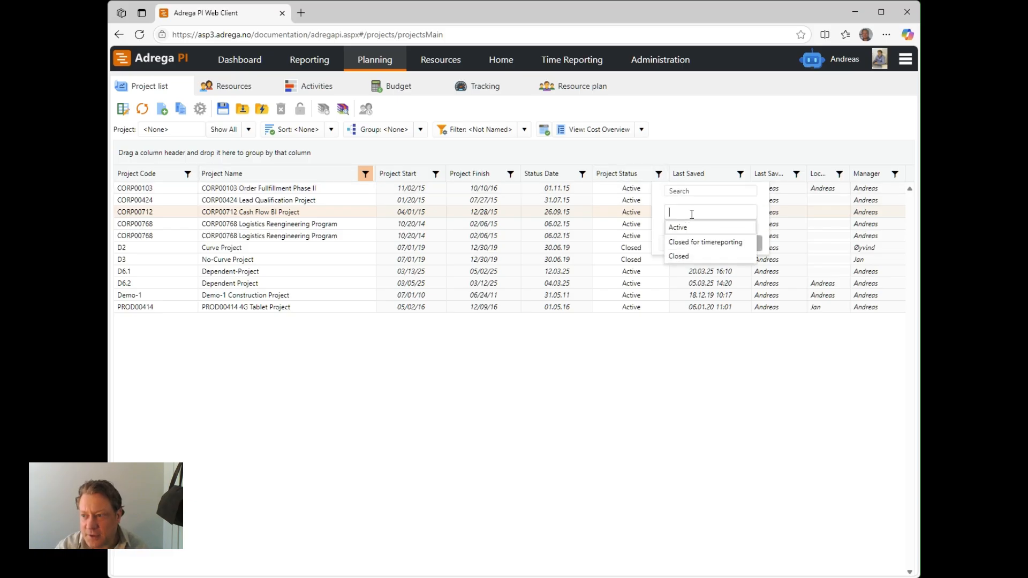
{"action": "left_click", "coordinate": [675, 228]}
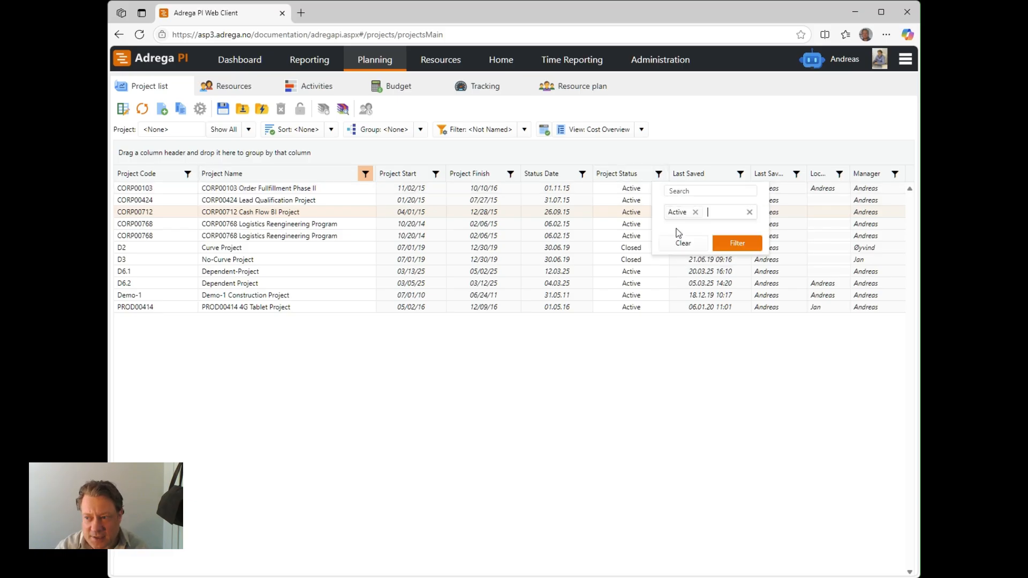
{"action": "left_click", "coordinate": [742, 245]}
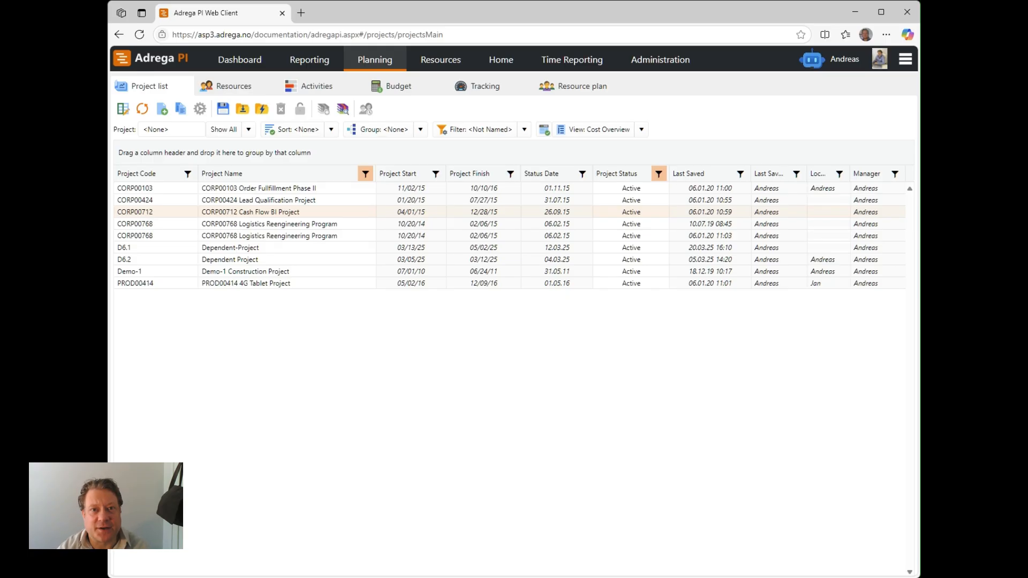
Step: Create a new saved filter for the project list and name it "My test filter"
{"action": "left_click", "coordinate": [446, 134]}
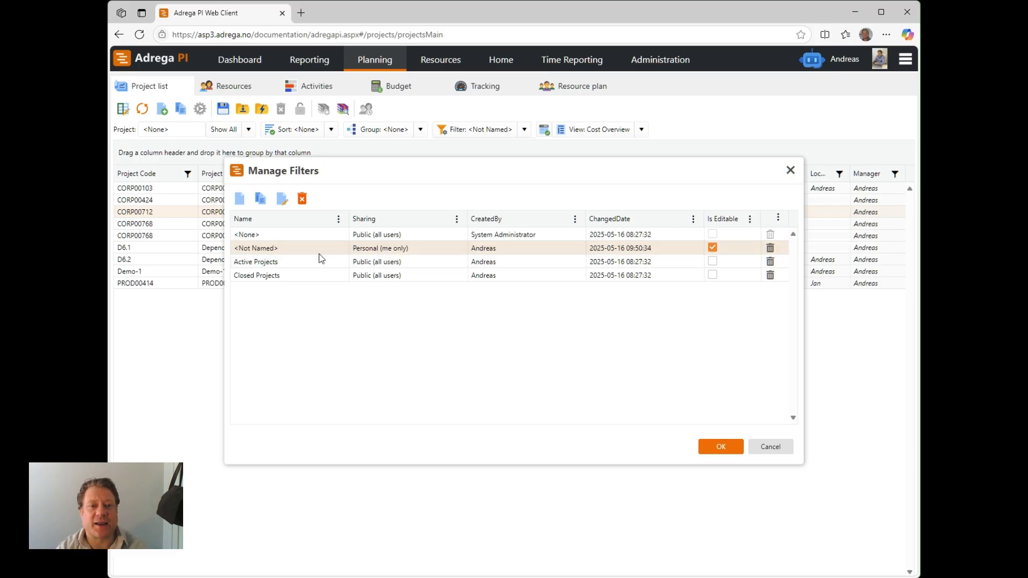
{"action": "left_click", "coordinate": [241, 199]}
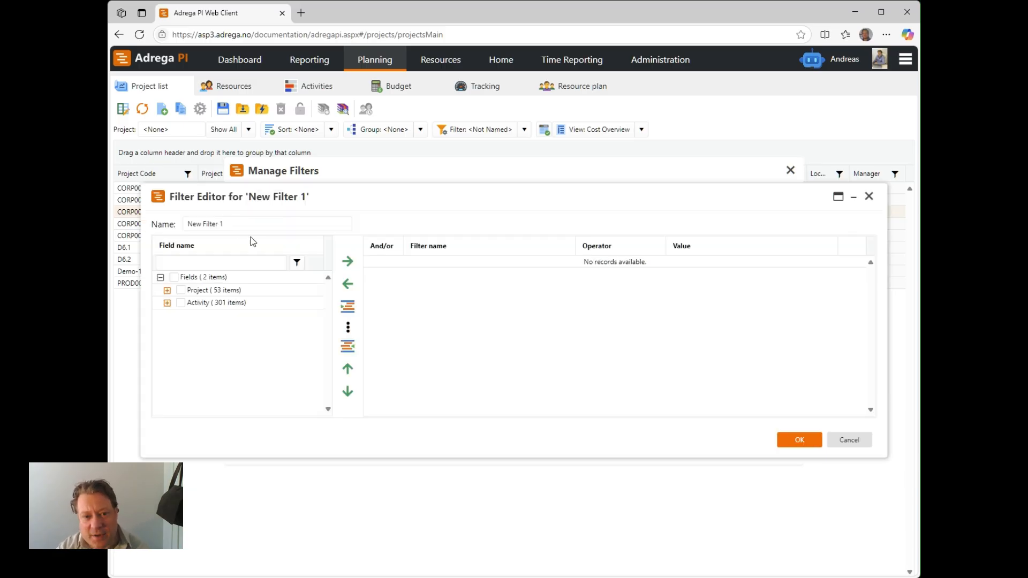
{"action": "left_click_drag", "start_coordinate": [248, 223], "coordinate": [165, 220]}
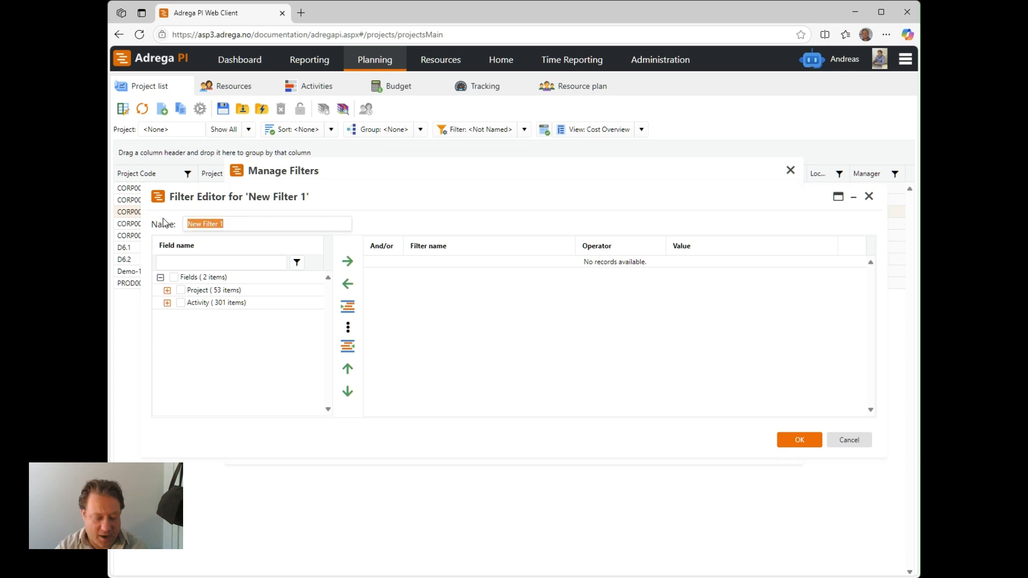
{"action": "type", "text": "My t"}
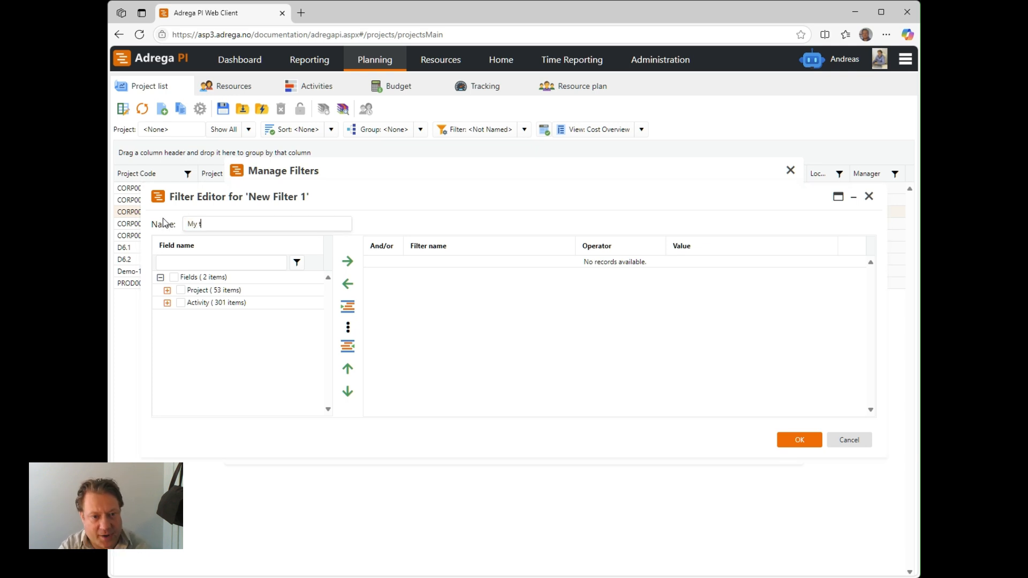
{"action": "type", "text": "est filter"}
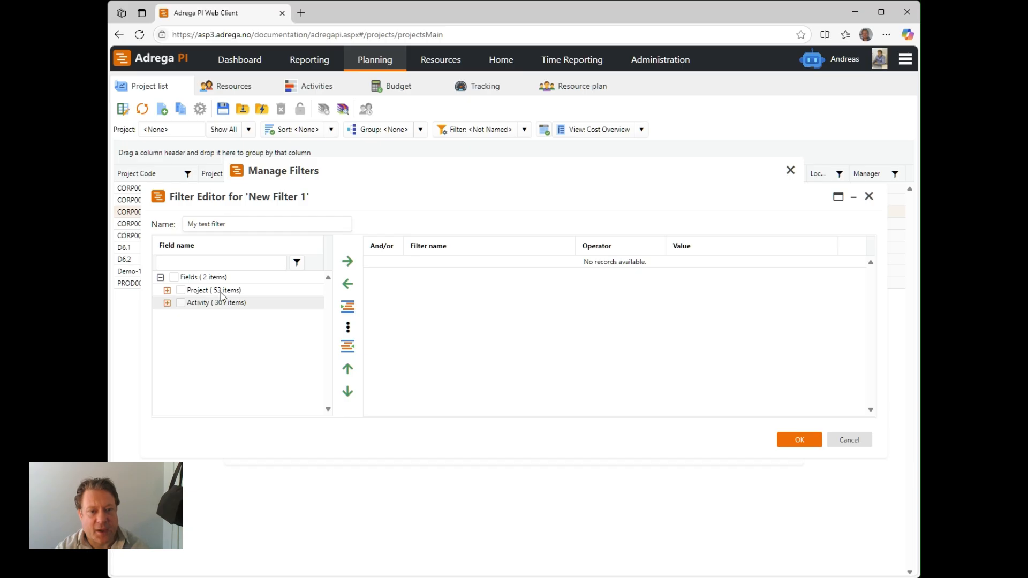
Step: Add a Project Name condition to the filter with the operator contains and the value "Project"
{"action": "left_click", "coordinate": [212, 261]}
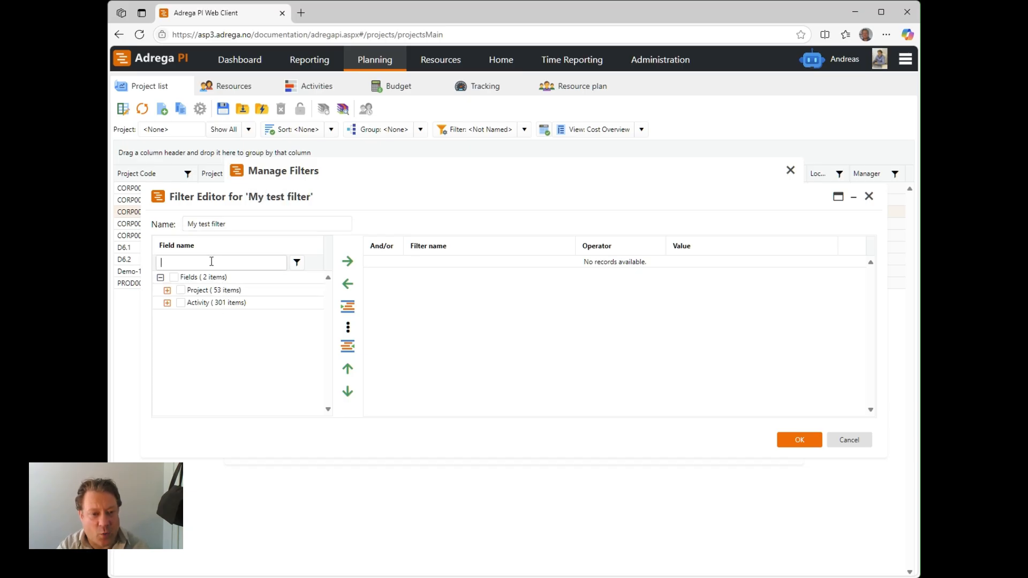
{"action": "type", "text": "proj"}
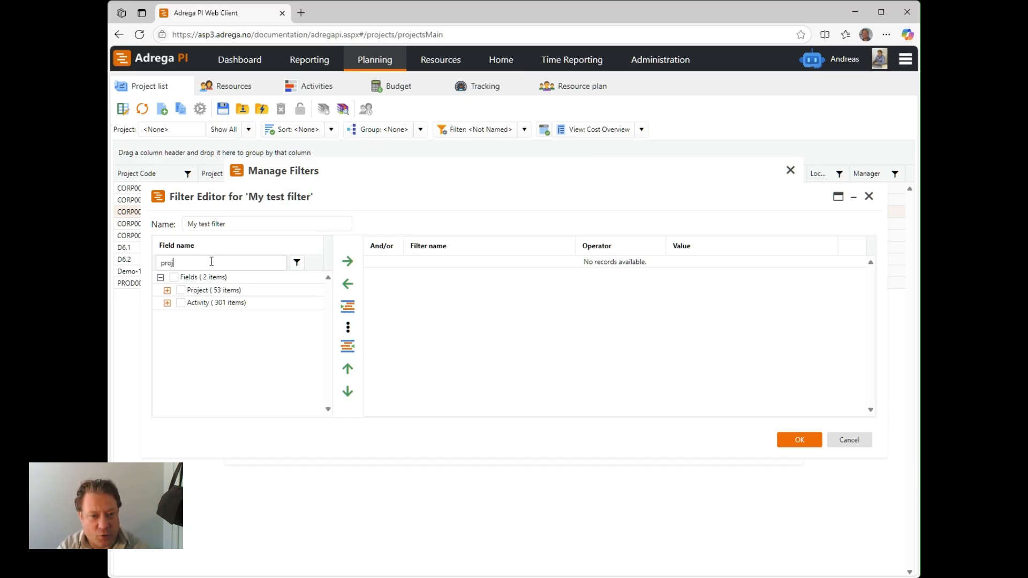
{"action": "type", "text": "ect name"}
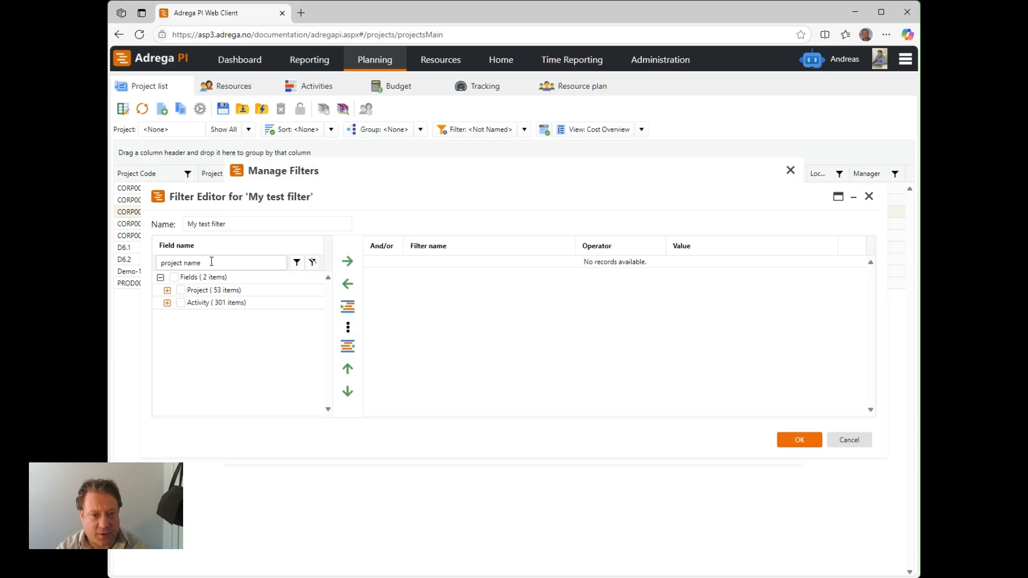
{"action": "left_click", "coordinate": [174, 291]}
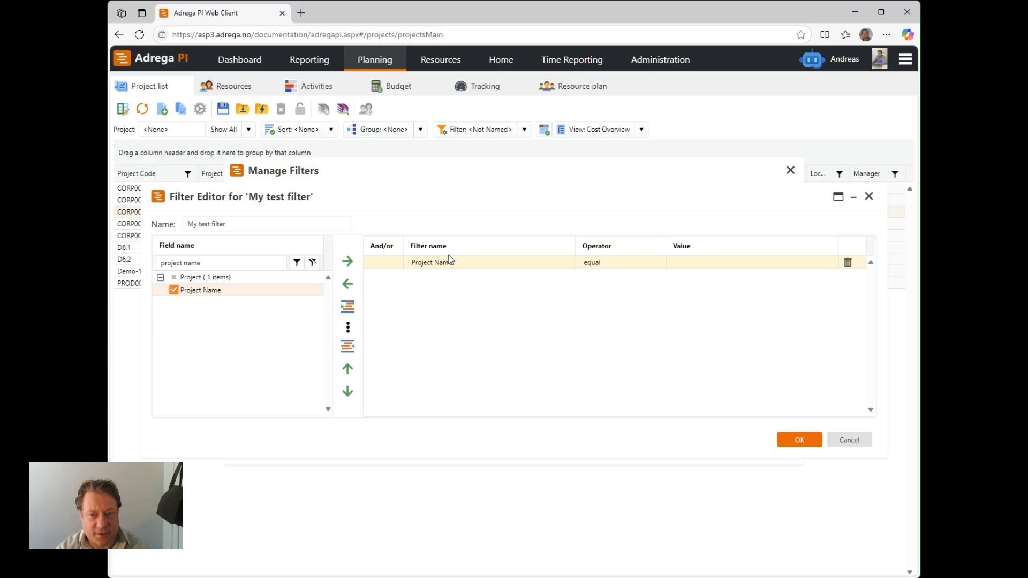
{"action": "left_click", "coordinate": [592, 263]}
{"action": "left_click", "coordinate": [601, 265]}
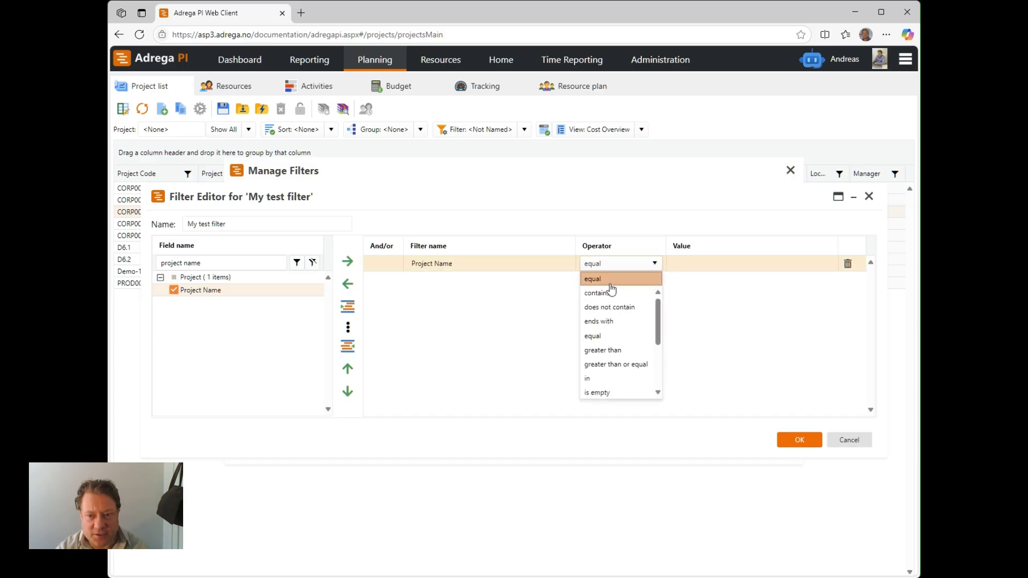
{"action": "left_click", "coordinate": [614, 294]}
{"action": "left_click", "coordinate": [699, 263]}
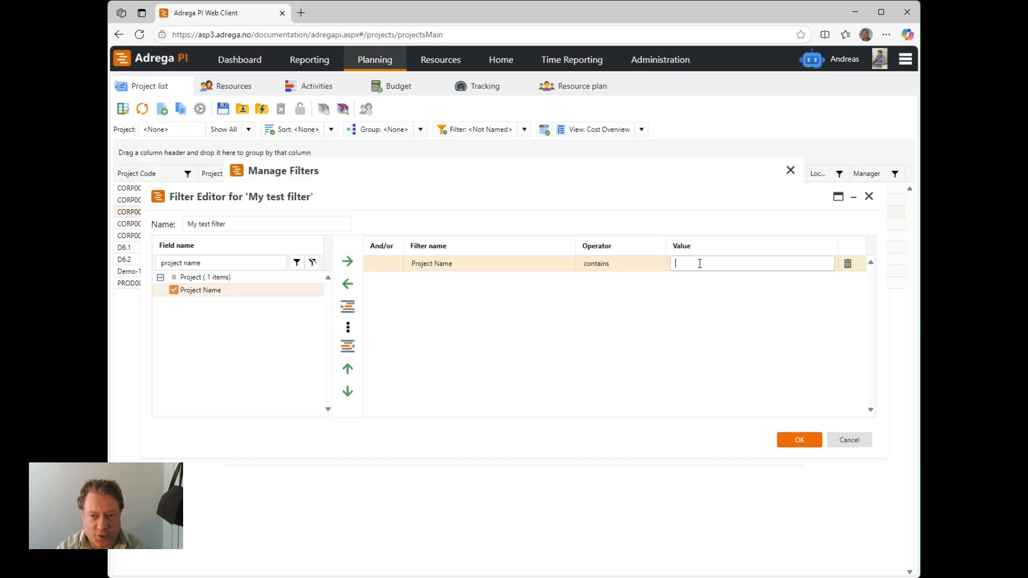
{"action": "type", "text": "Project"}
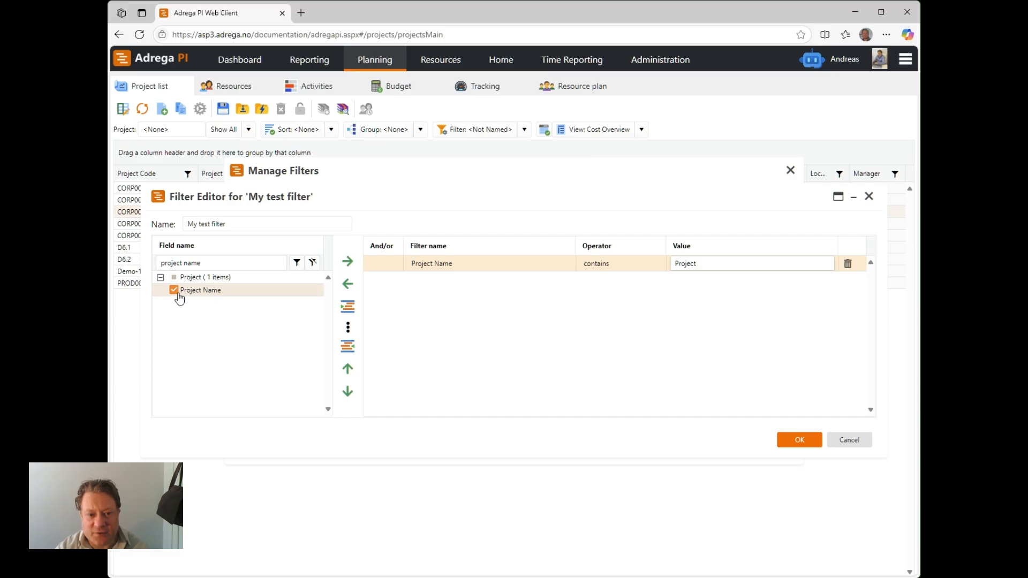
Step: Add a second Project Name condition, starts with "corp", and combine the two conditions with or
{"action": "left_click", "coordinate": [348, 265]}
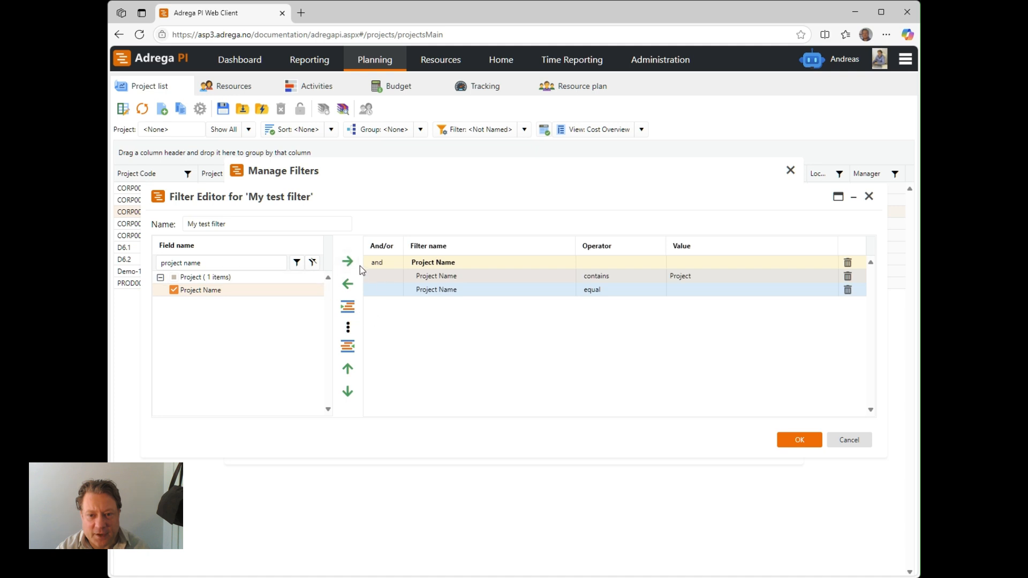
{"action": "left_click", "coordinate": [607, 290]}
{"action": "left_click", "coordinate": [646, 293]}
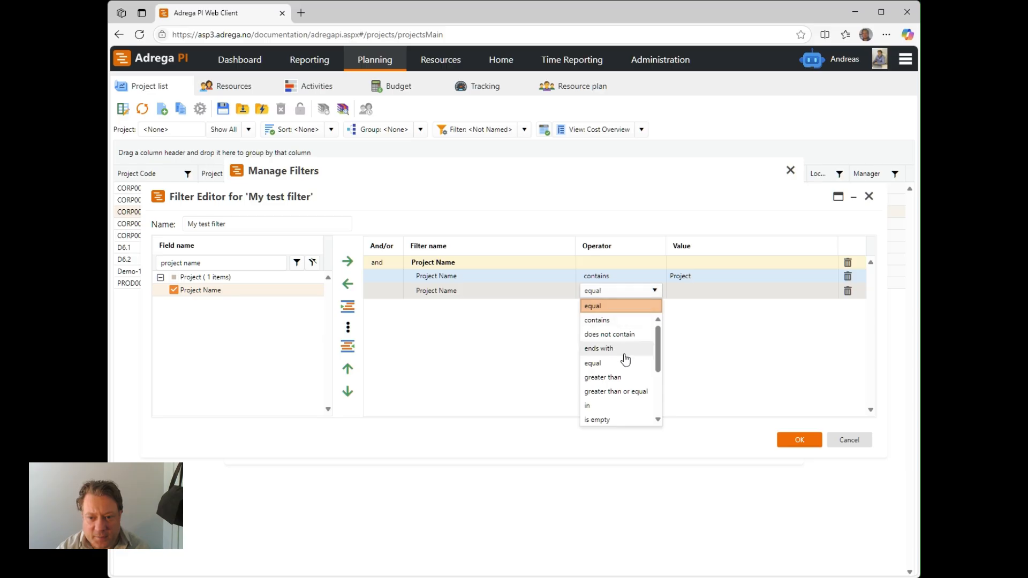
{"action": "scroll", "coordinate": [623, 361], "scroll_direction": "down", "scroll_amount": 3}
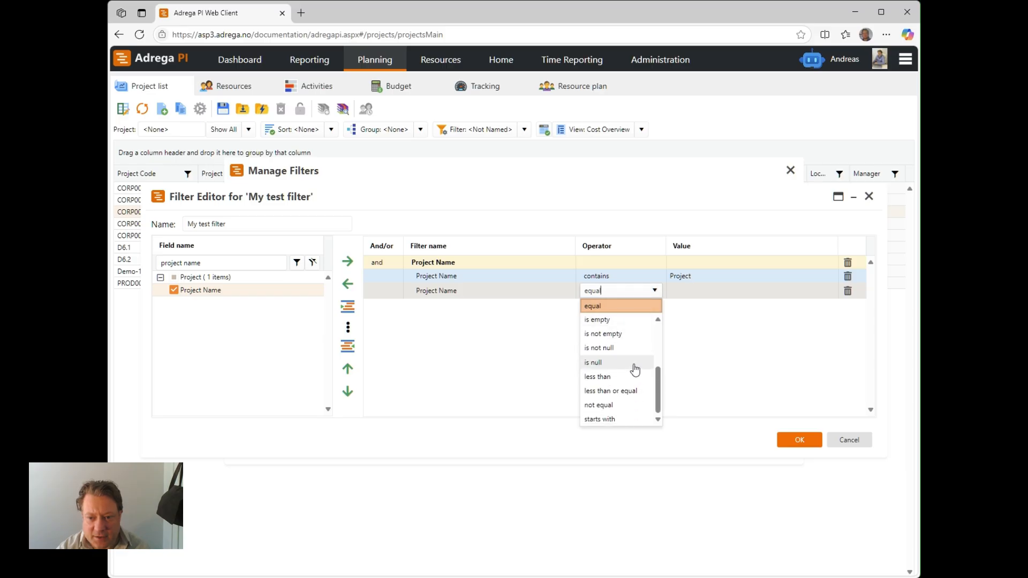
{"action": "left_click", "coordinate": [618, 422]}
{"action": "left_click", "coordinate": [687, 292]}
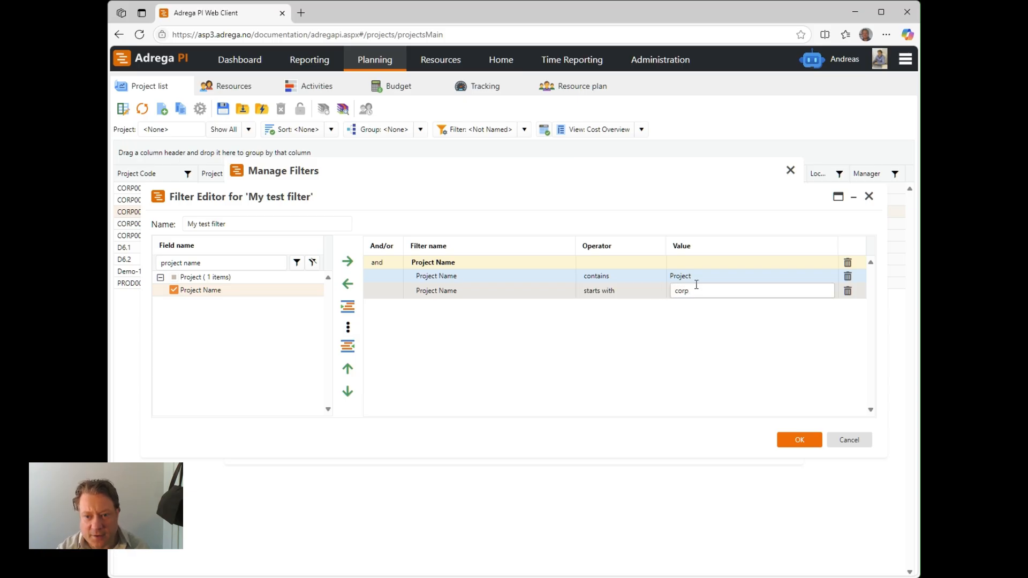
{"action": "left_click", "coordinate": [507, 320]}
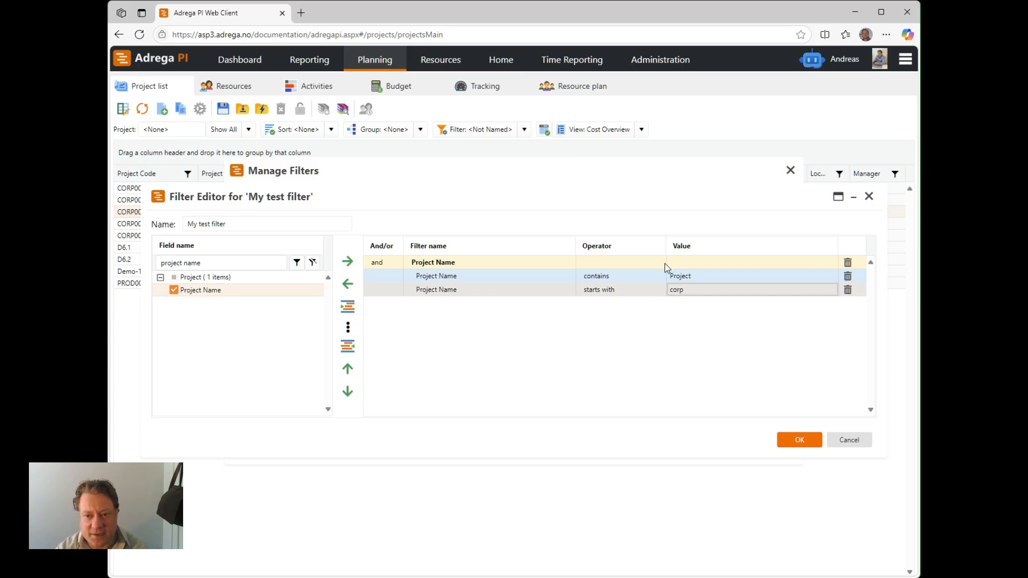
{"action": "left_click", "coordinate": [384, 266]}
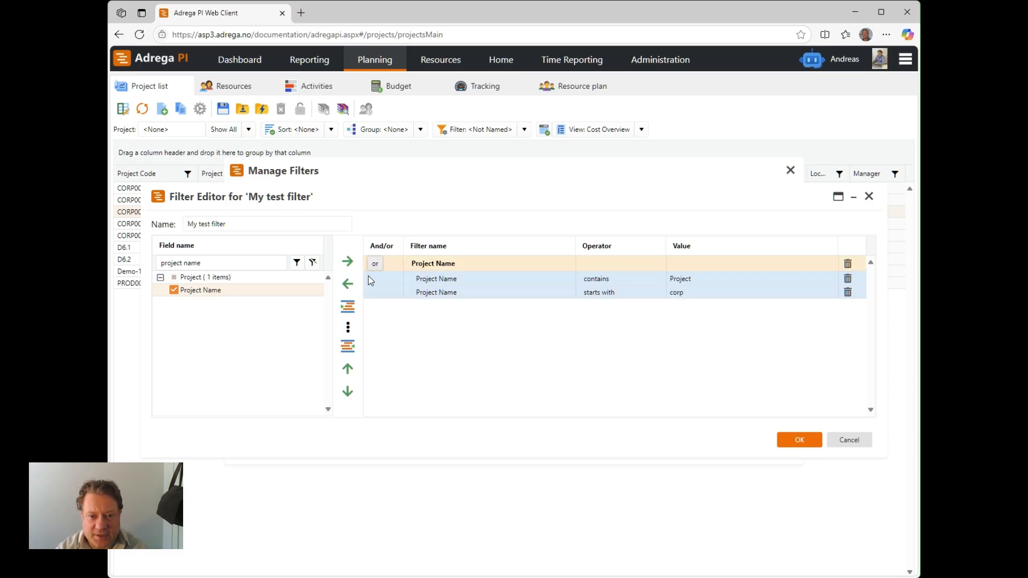
{"action": "left_click", "coordinate": [502, 362]}
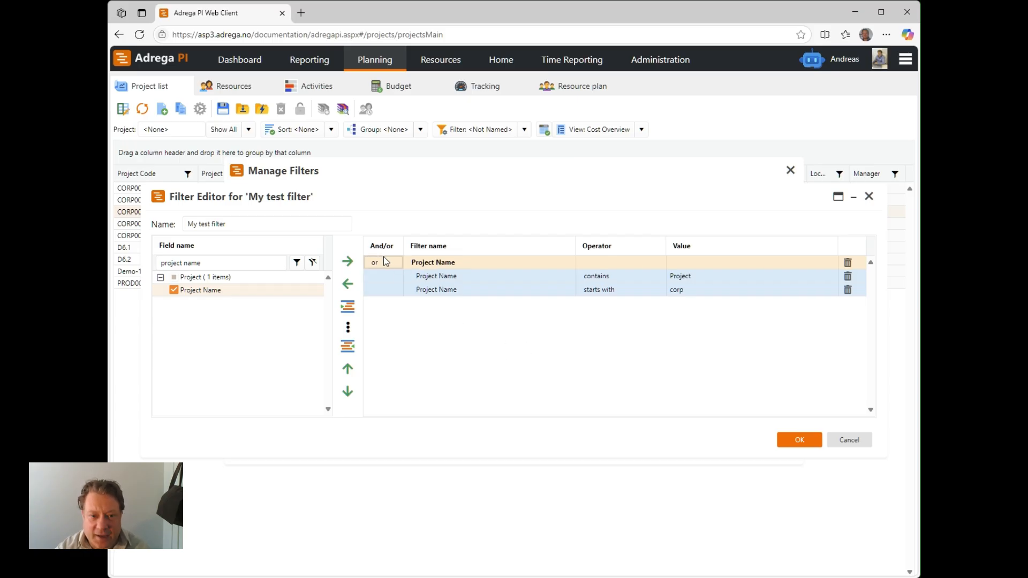
Step: Find the Project Status field and add it as a condition in the filter
{"action": "left_click", "coordinate": [211, 264]}
{"action": "key", "text": "ctrl+a"}
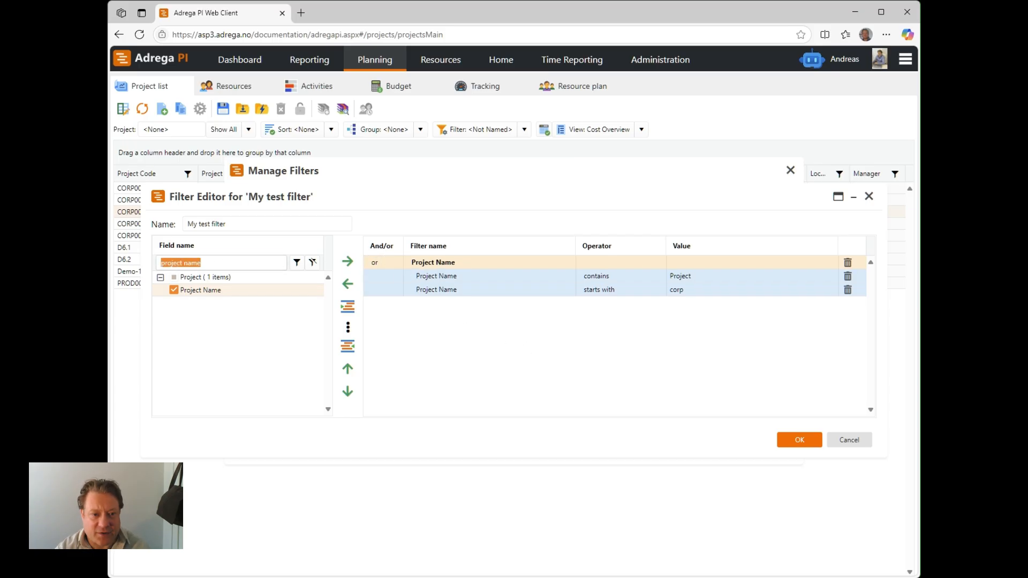
{"action": "type", "text": "project status"}
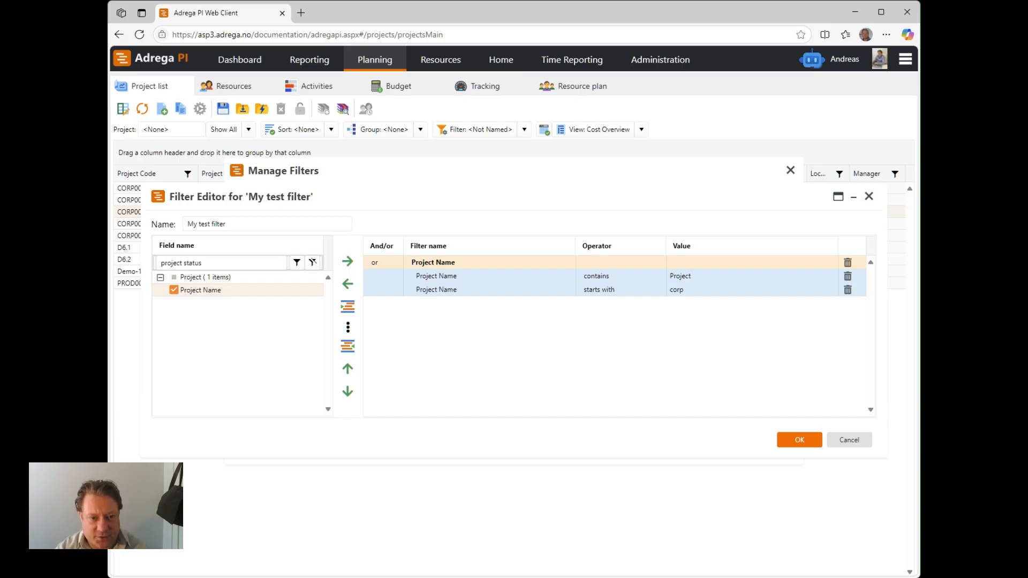
{"action": "left_click", "coordinate": [173, 291]}
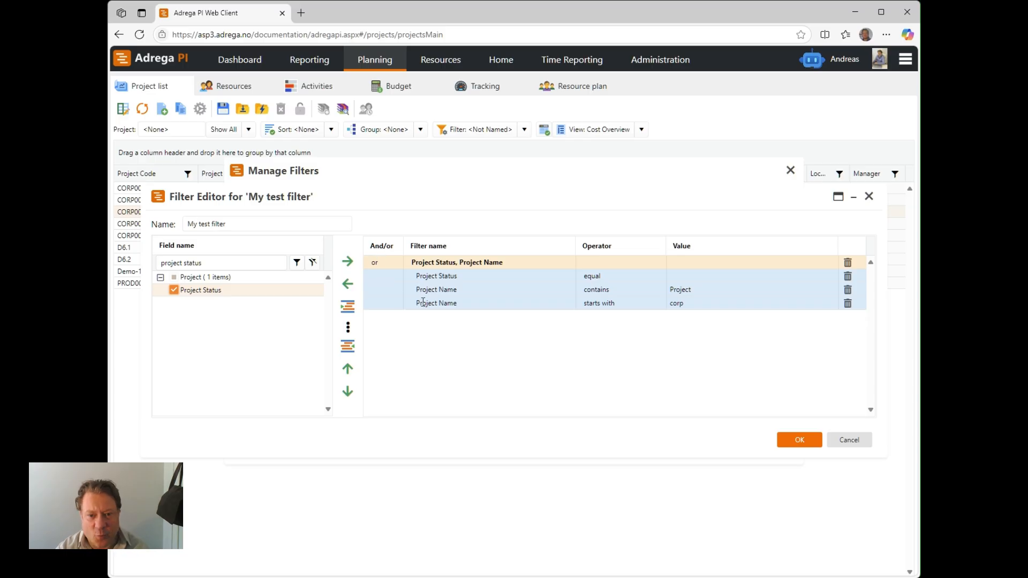
Step: Group the two Project Name conditions into a nested or group that is combined with the Project Status condition by and
{"action": "left_click", "coordinate": [443, 275]}
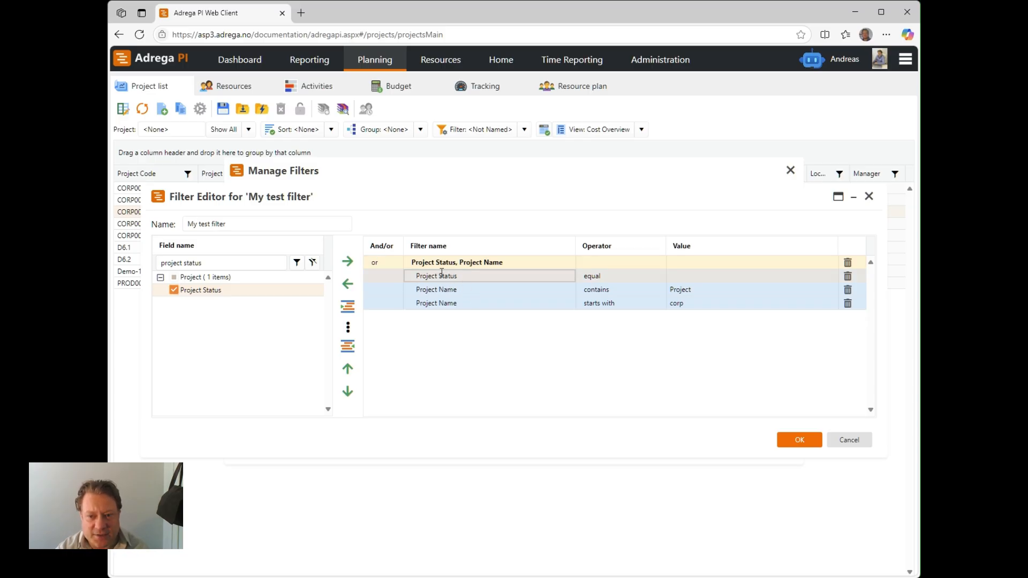
{"action": "left_click", "coordinate": [449, 288]}
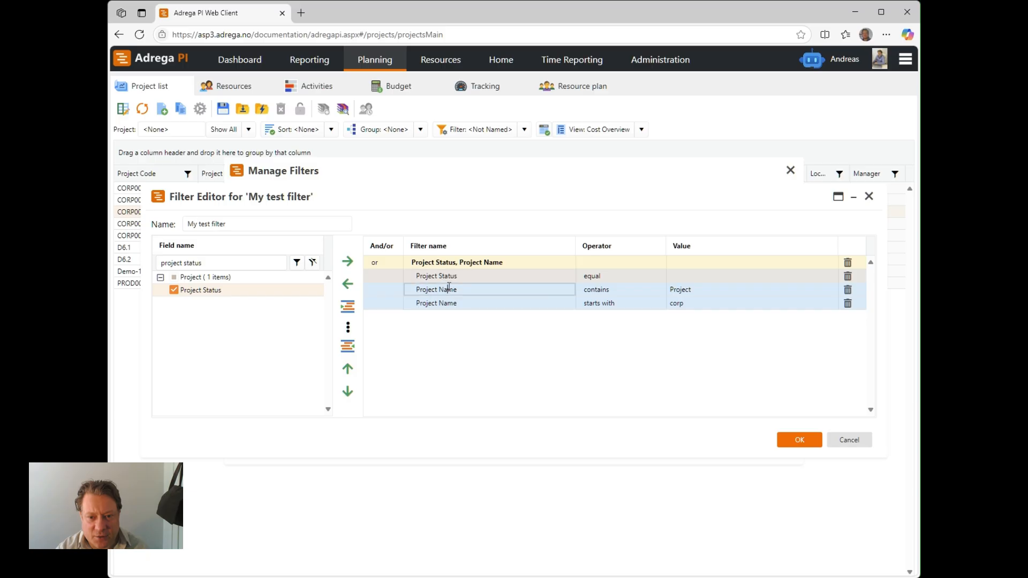
{"action": "left_click", "coordinate": [429, 303]}
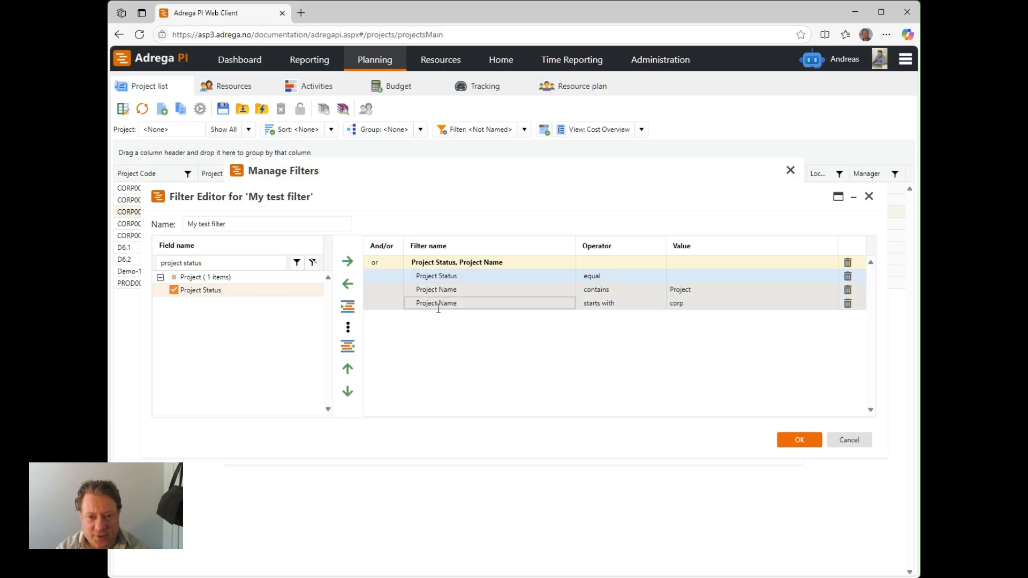
{"action": "left_click", "coordinate": [347, 309]}
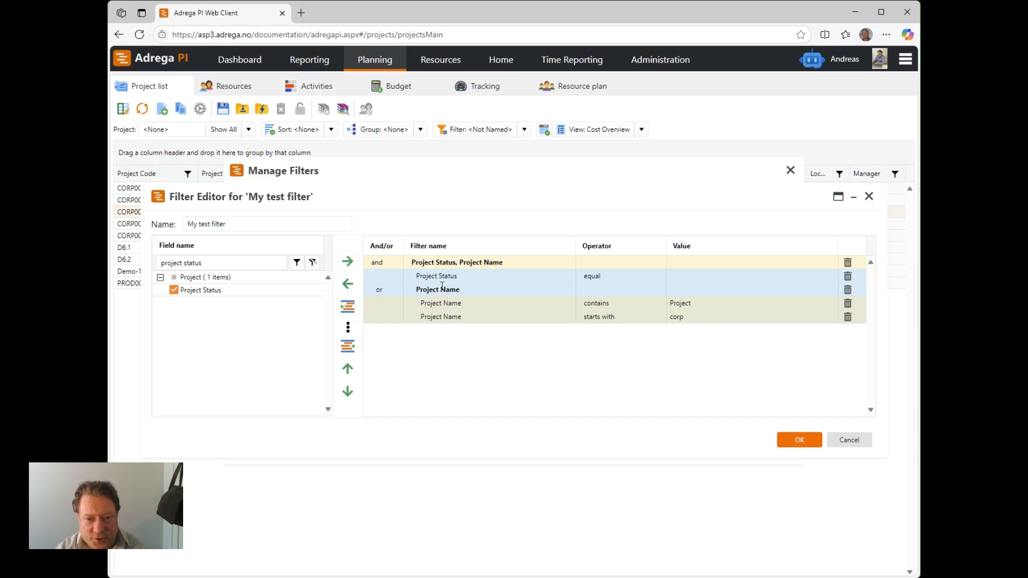
Step: Set the Project Status condition's value to Active and save the filter definition
{"action": "left_click", "coordinate": [687, 276]}
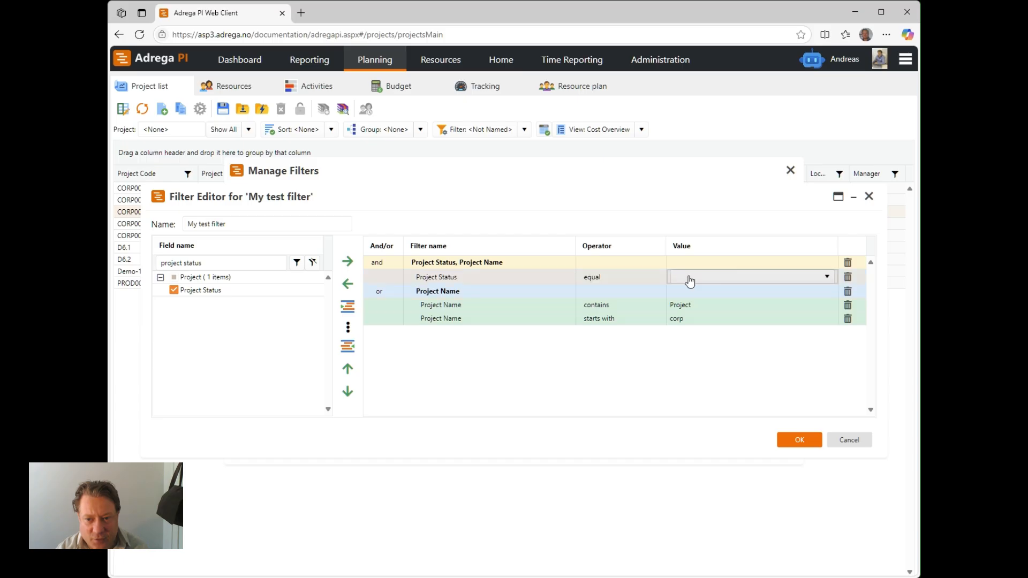
{"action": "left_click", "coordinate": [689, 277]}
{"action": "left_click", "coordinate": [691, 292]}
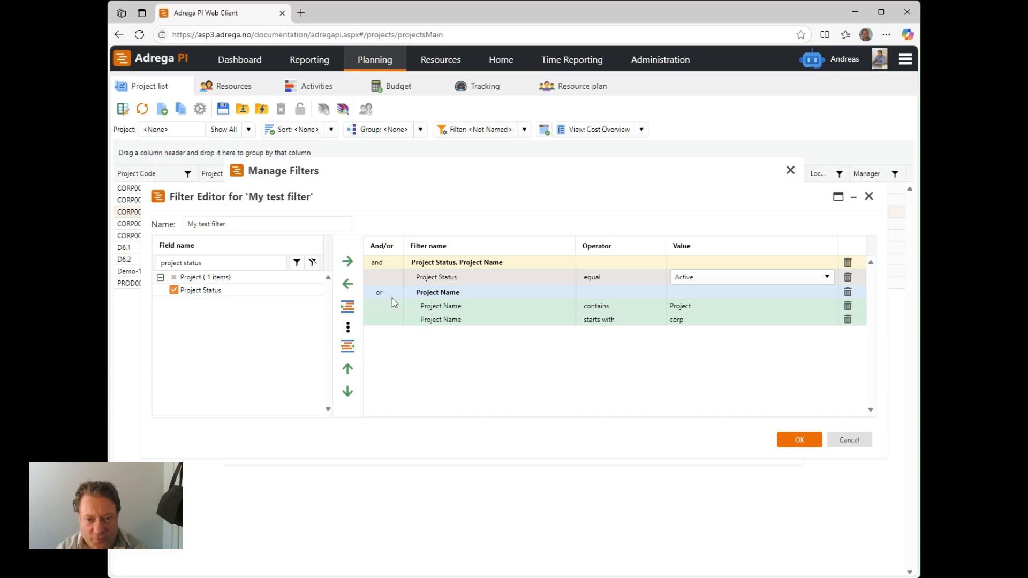
{"action": "left_click", "coordinate": [631, 296]}
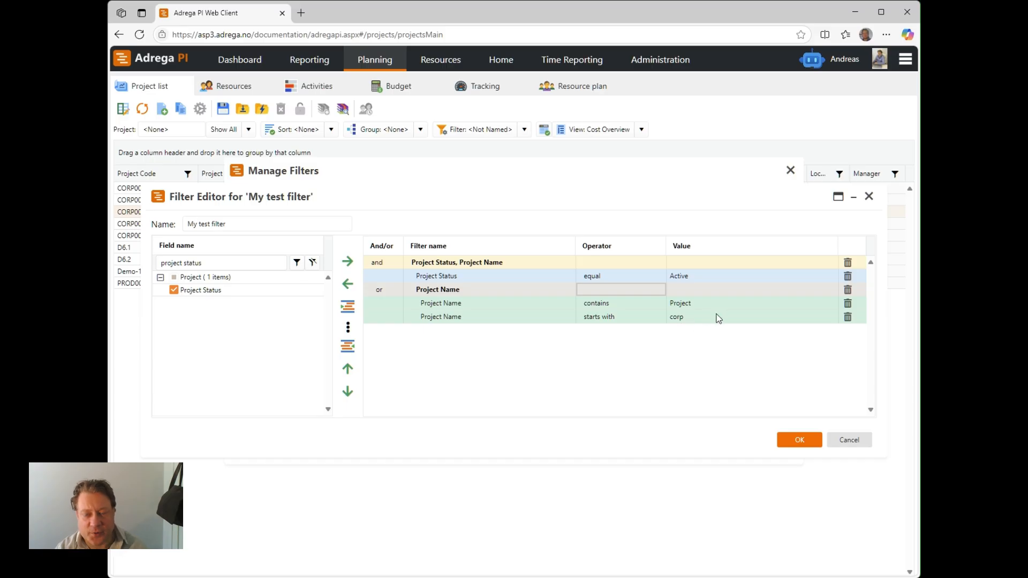
{"action": "left_click", "coordinate": [797, 442]}
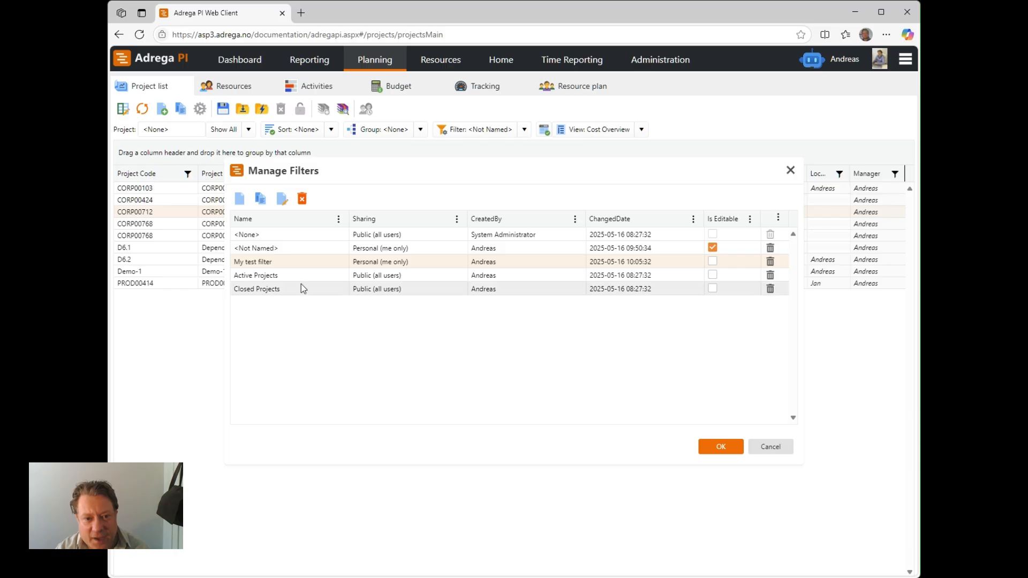
Step: Open the <Not Named> filter for editing and rename it as "Named filter 2"
{"action": "left_click", "coordinate": [321, 251]}
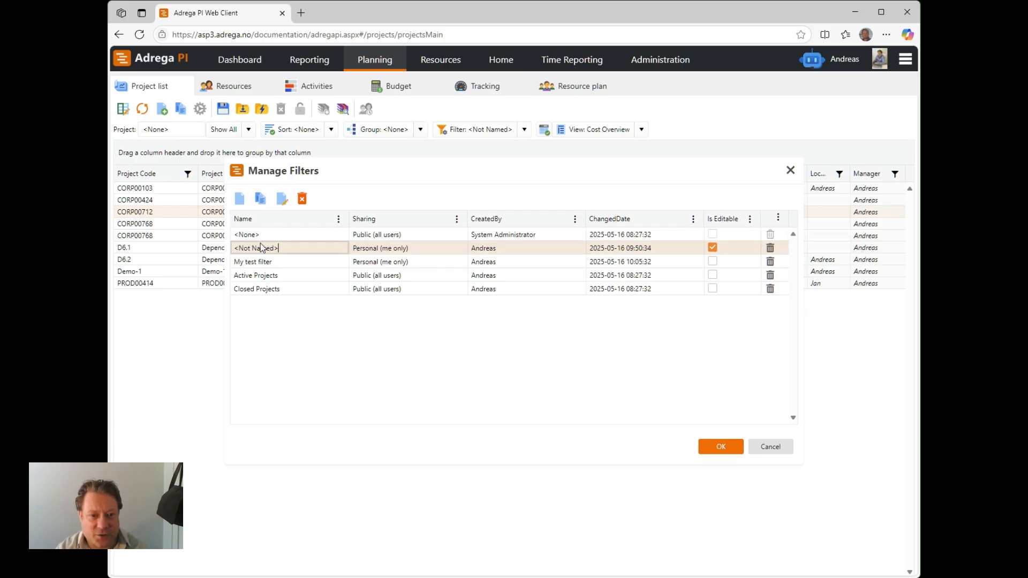
{"action": "left_click", "coordinate": [282, 200]}
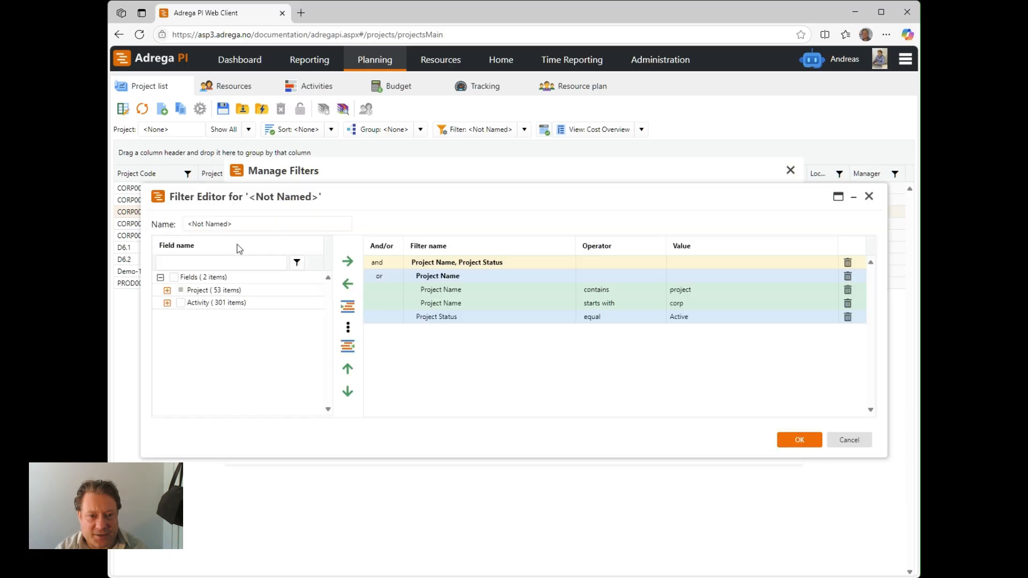
{"action": "left_click", "coordinate": [256, 224]}
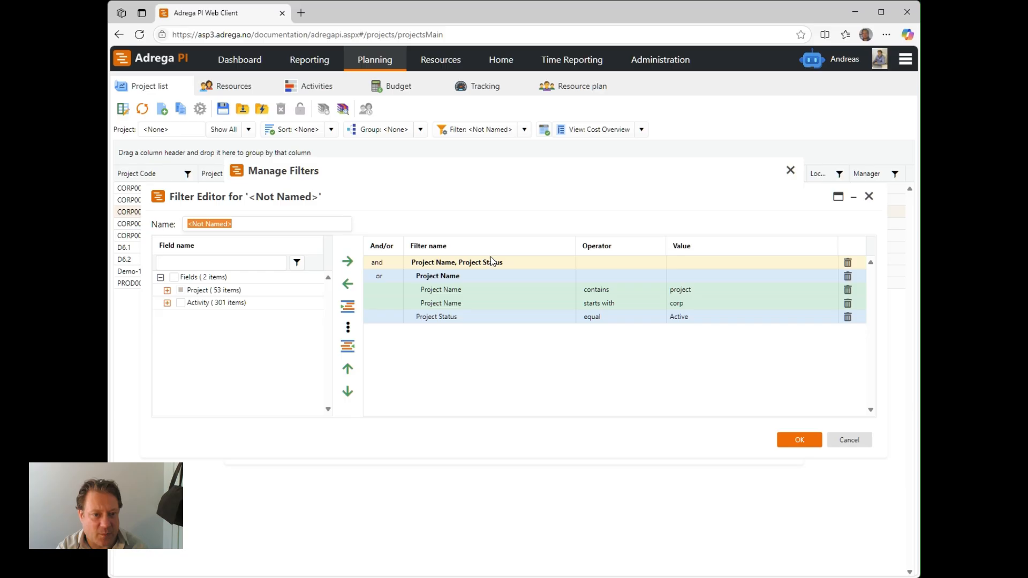
{"action": "type", "text": "Named filter 2"}
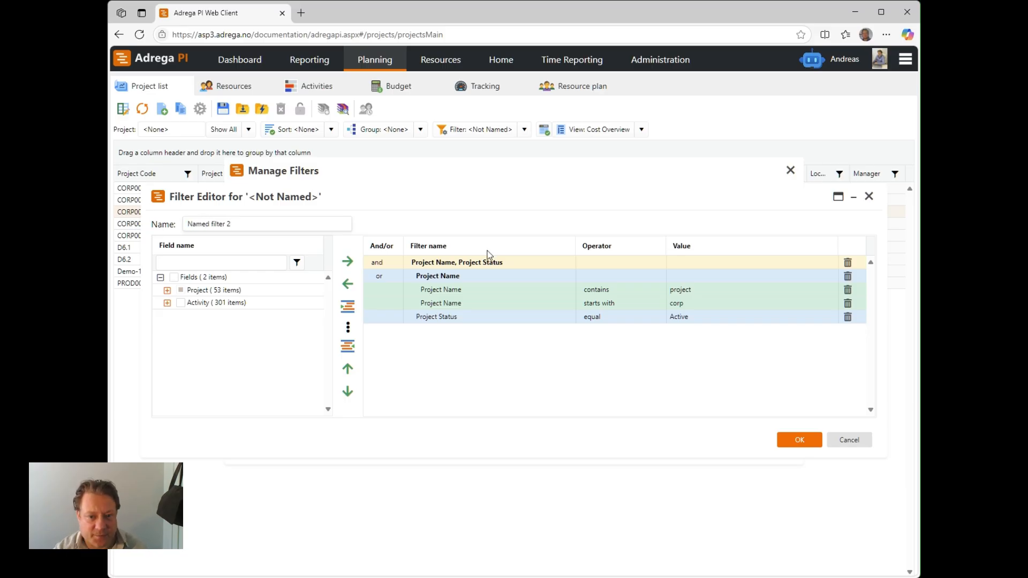
{"action": "left_click", "coordinate": [798, 444]}
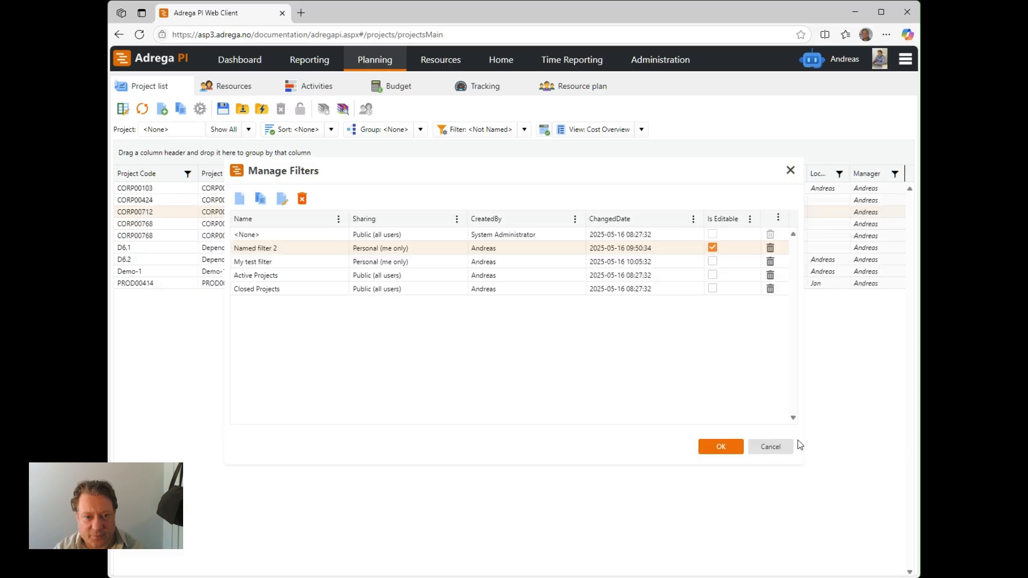
Step: Apply the saved filter "My test filter" to the project list
{"action": "left_click", "coordinate": [429, 262]}
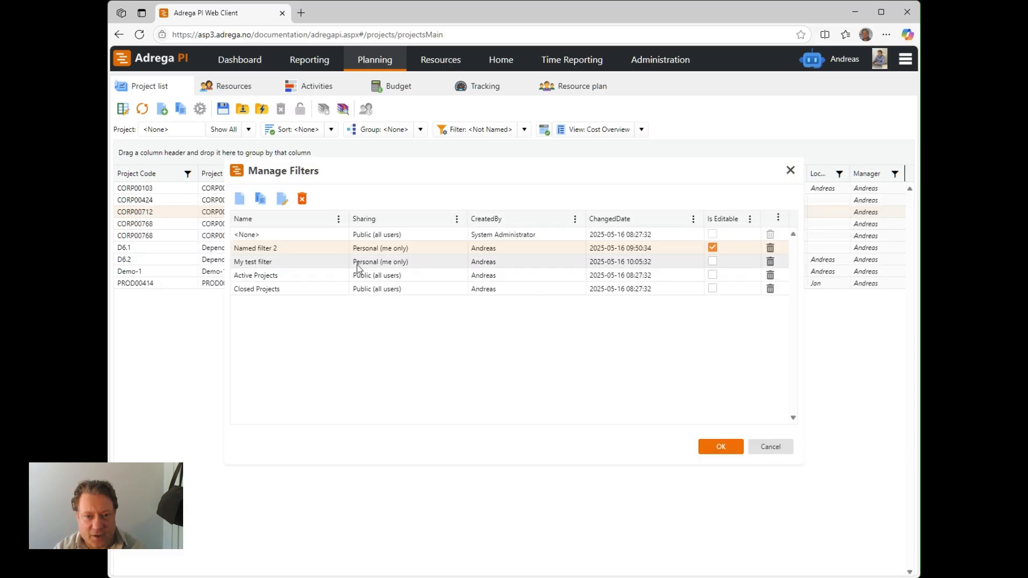
{"action": "left_click", "coordinate": [719, 446]}
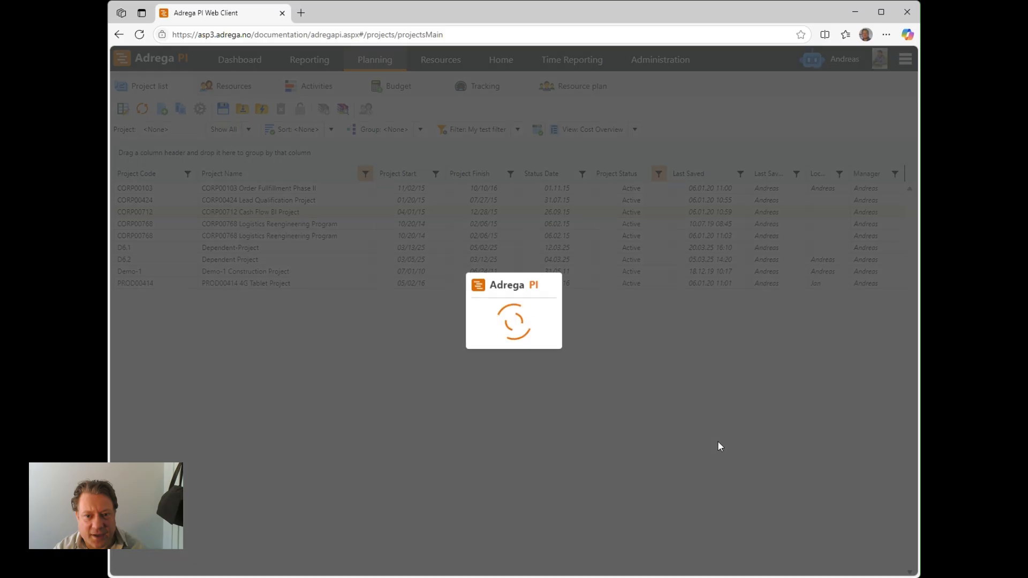